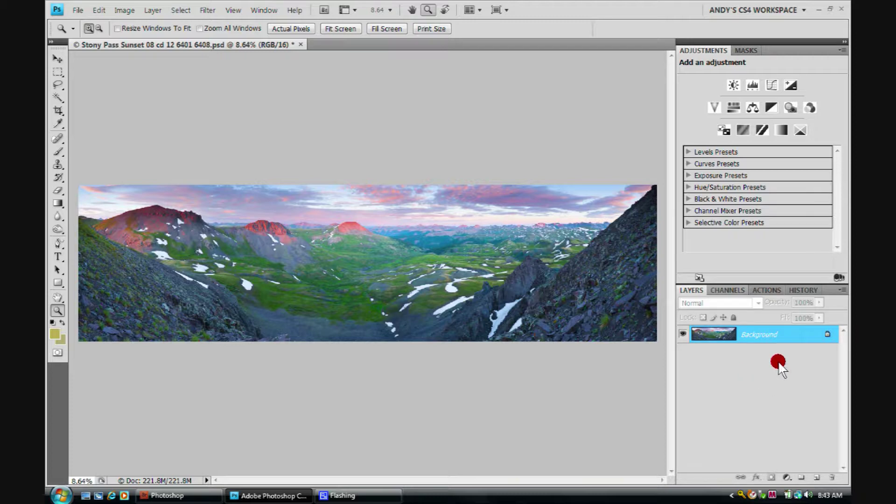
- Load the RGB luminosity from the Channels panel as a selection of the bright sky and snow
{"action": "left_click", "coordinate": [729, 292]}
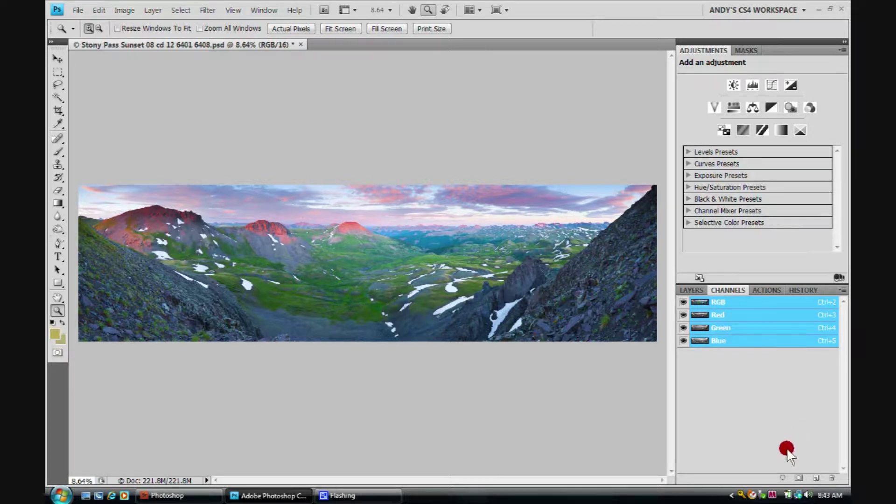
{"action": "left_click", "coordinate": [781, 476]}
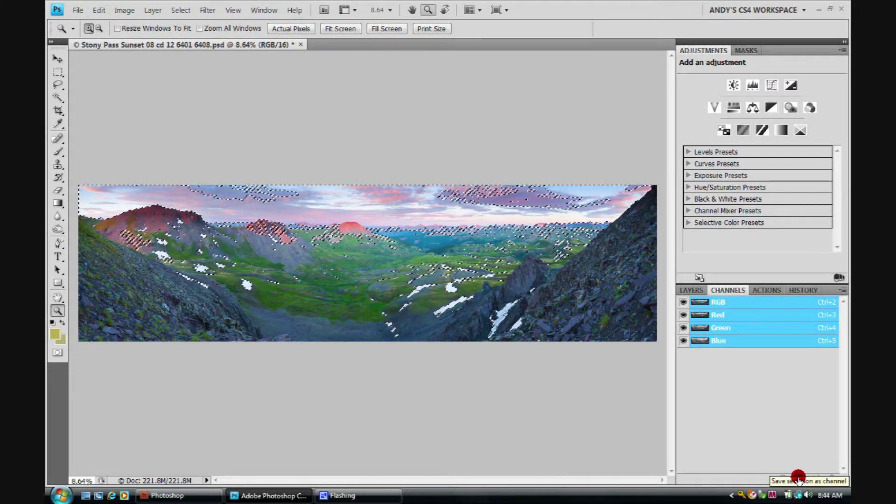
- Store the luminosity selection as a new channel named Alpha 1
{"action": "left_click", "coordinate": [797, 478]}
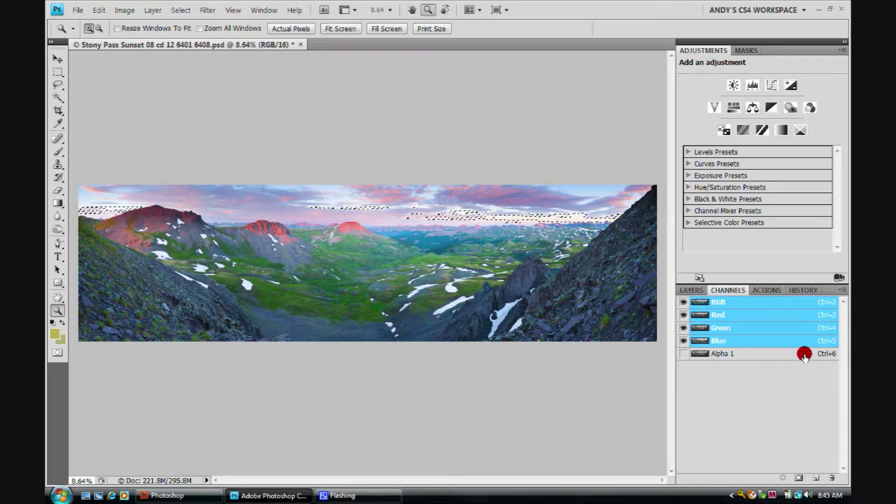
- View and then delete the Alpha 1 channel, returning to the Layers panel with the selection kept
{"action": "left_click", "coordinate": [803, 355]}
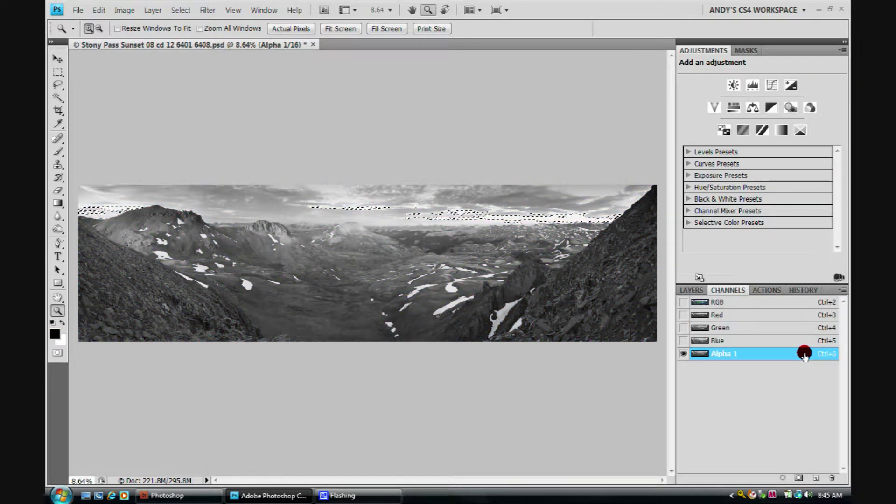
{"action": "left_click_drag", "start_coordinate": [804, 354], "coordinate": [824, 471]}
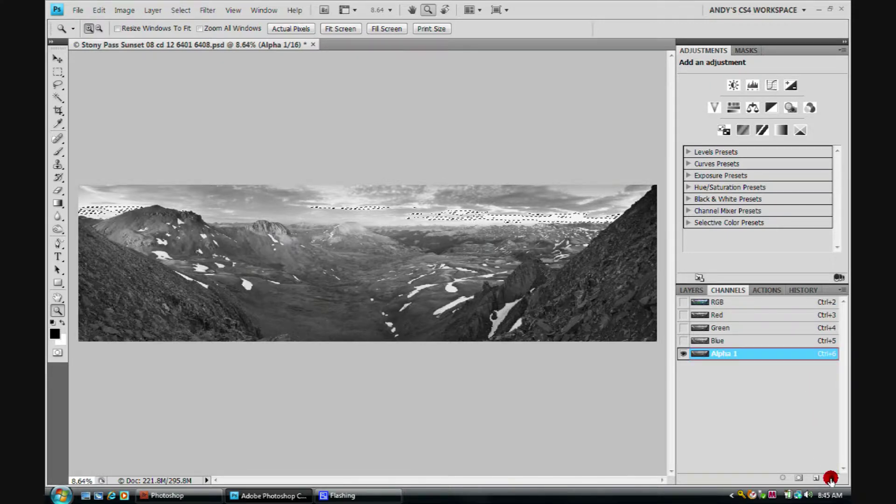
{"action": "left_click_drag", "start_coordinate": [830, 481], "coordinate": [829, 481]}
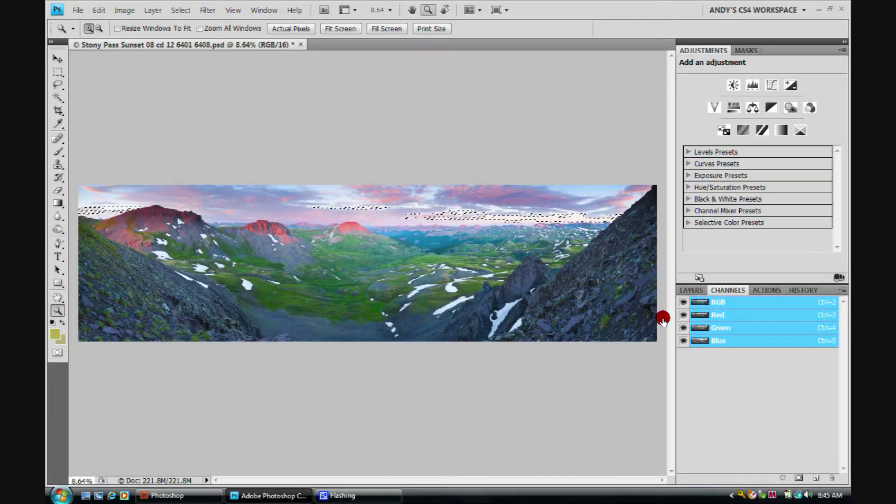
{"action": "left_click", "coordinate": [690, 290]}
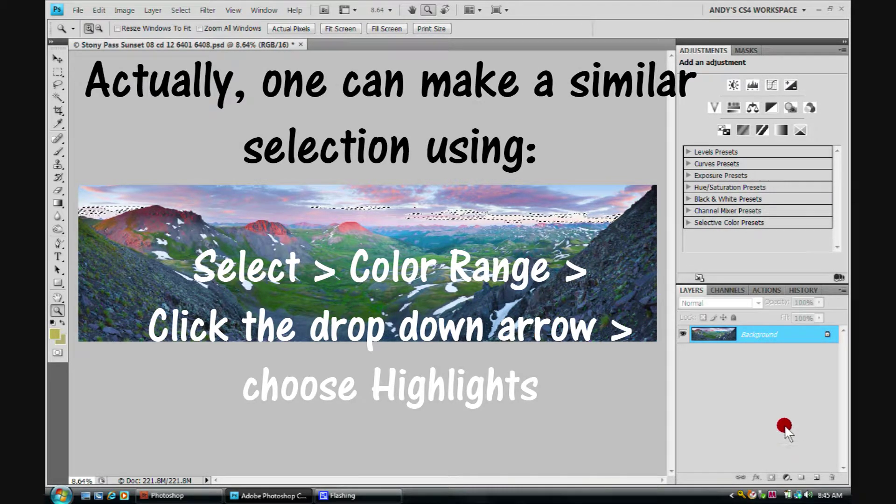
{"action": "left_click", "coordinate": [786, 477]}
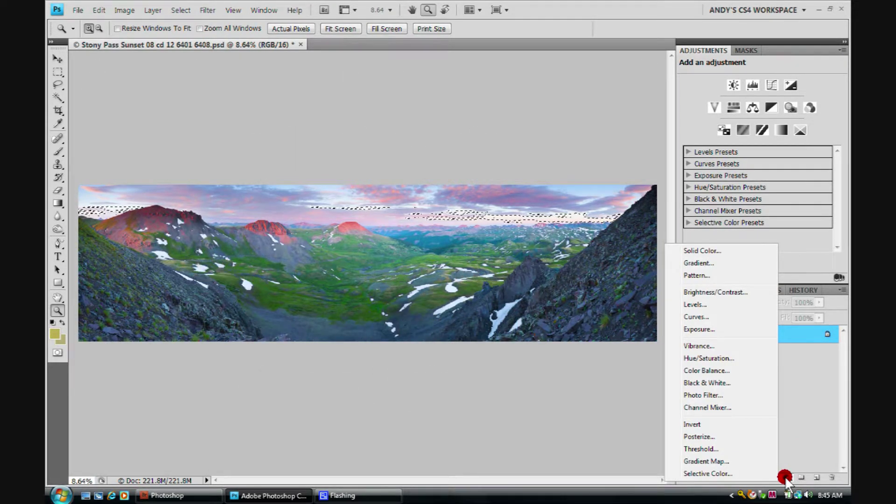
- Add a Curves 1 adjustment layer masked by the selection and zoom in to inspect its sky mask
{"action": "left_click", "coordinate": [700, 316]}
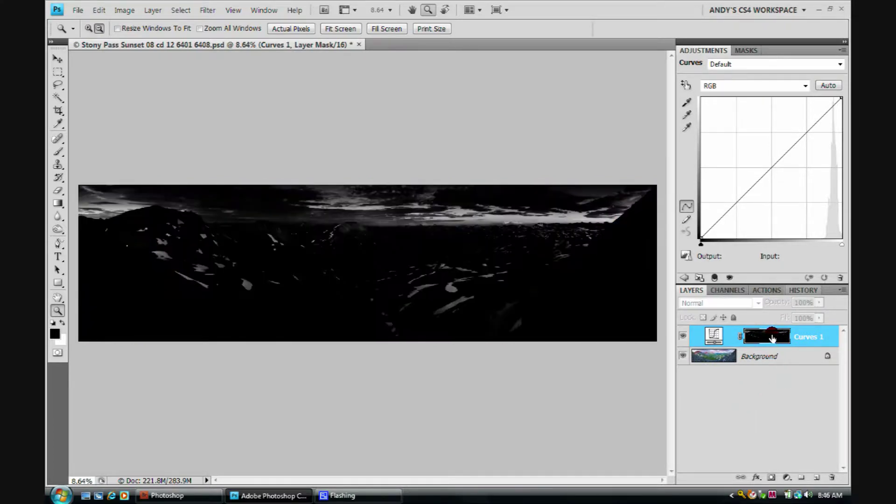
{"action": "left_click", "coordinate": [771, 339], "text": "alt"}
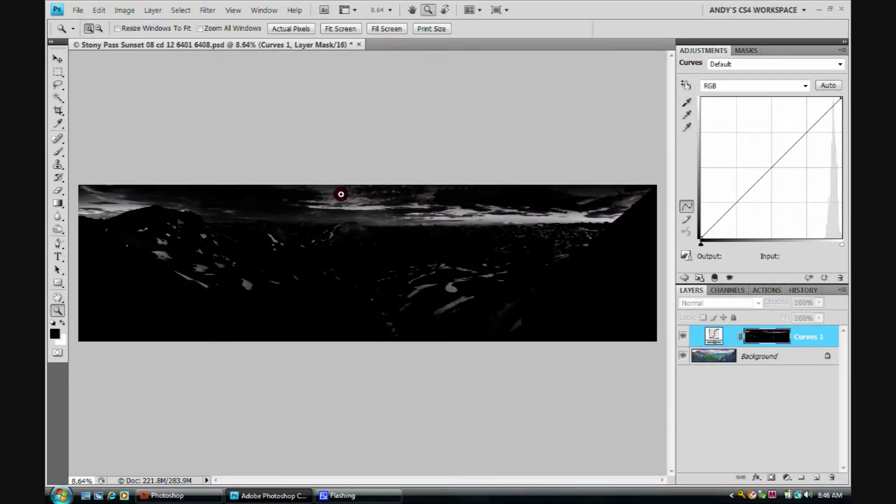
{"action": "left_click", "coordinate": [501, 232]}
{"action": "left_click", "coordinate": [501, 254]}
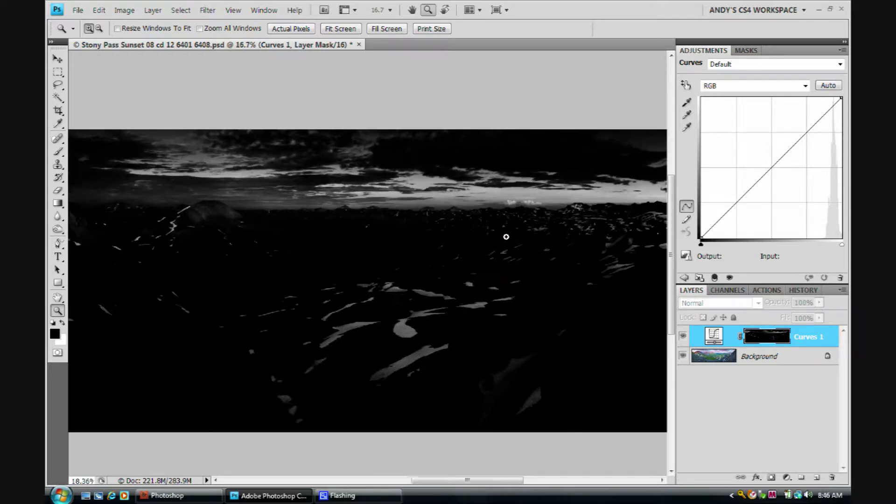
{"action": "left_click", "coordinate": [505, 237]}
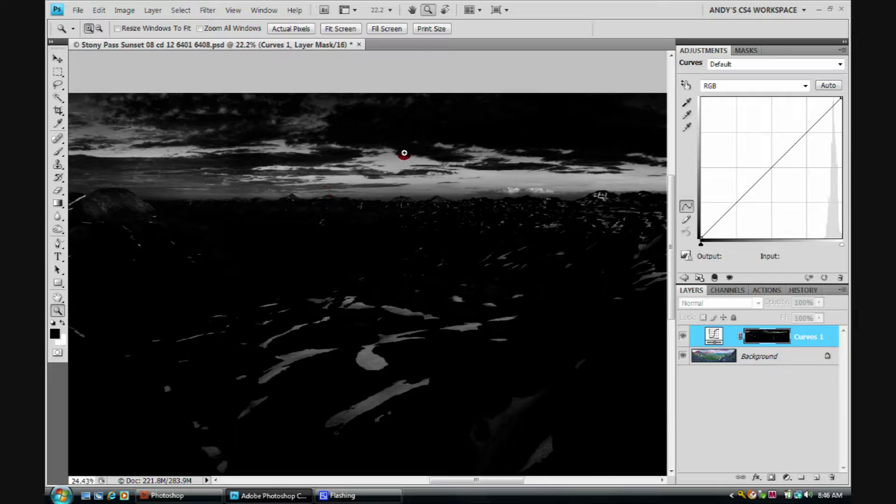
{"action": "left_click", "coordinate": [402, 152]}
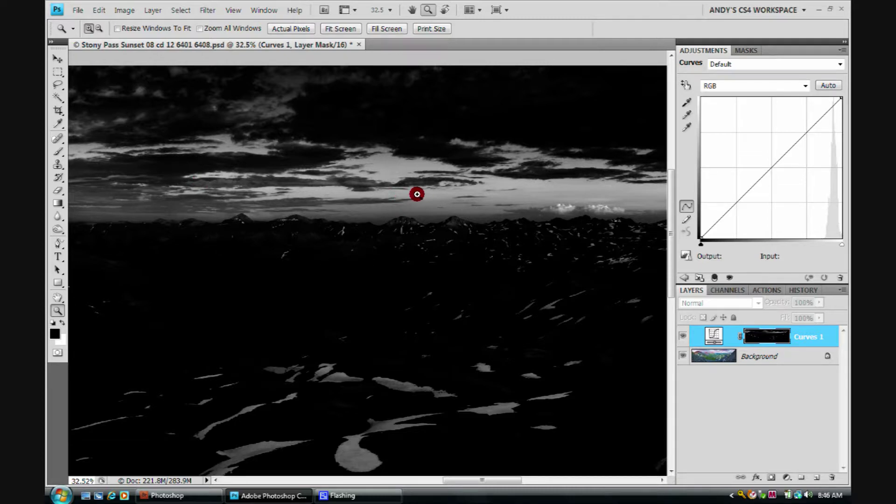
{"action": "left_click_drag", "start_coordinate": [426, 176], "coordinate": [416, 168]}
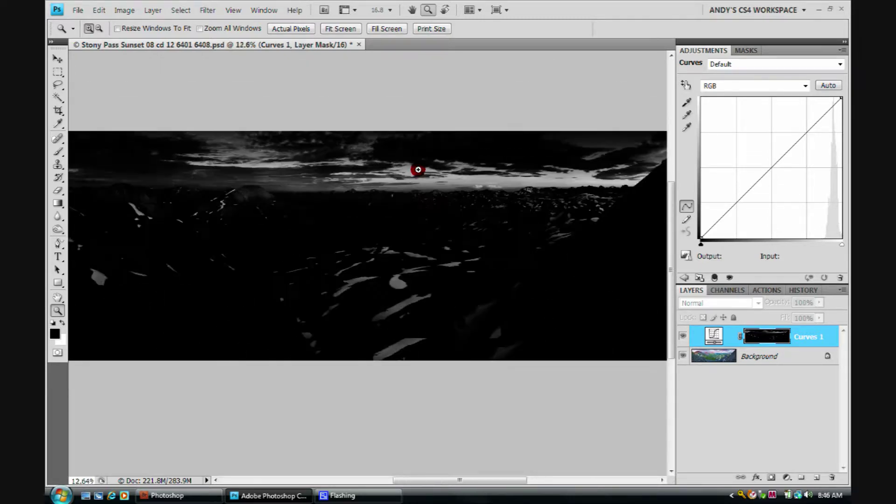
{"action": "left_click", "coordinate": [765, 335], "text": "alt"}
{"action": "left_click", "coordinate": [332, 174], "text": "alt"}
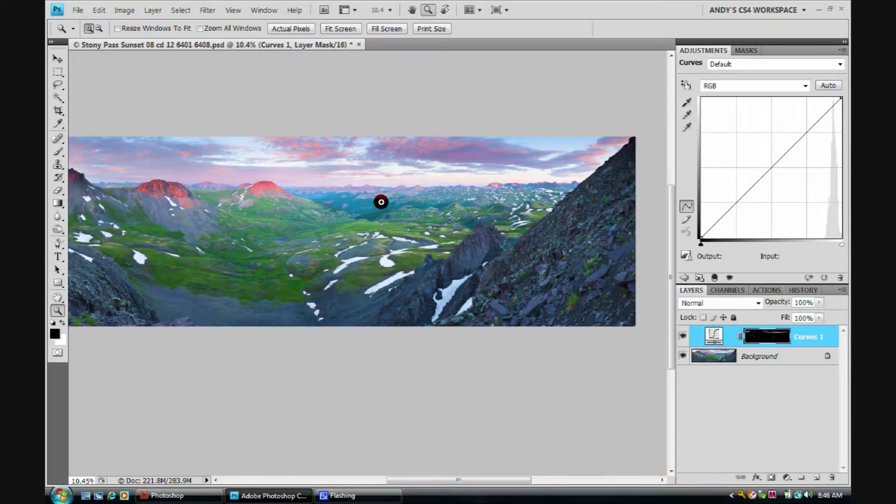
- Fit the panorama on screen and pull a Curves point down to input 238, output 215
{"action": "left_click_drag", "start_coordinate": [376, 194], "coordinate": [320, 98]}
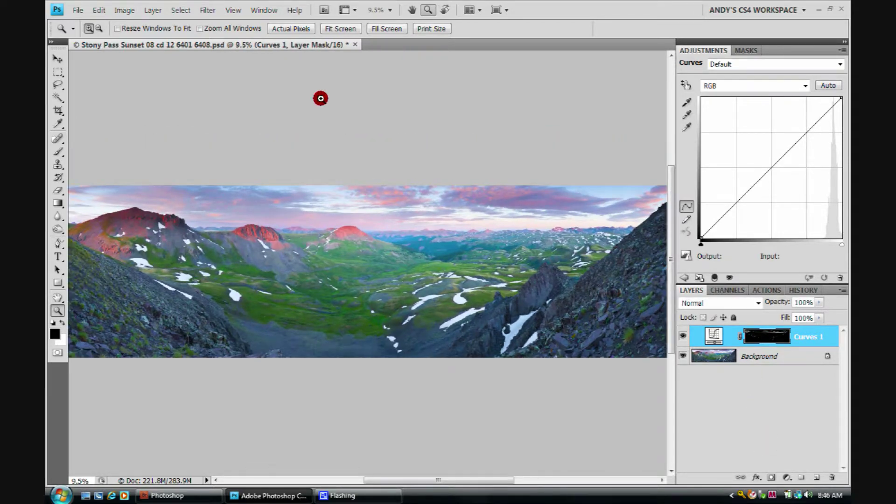
{"action": "left_click", "coordinate": [341, 28]}
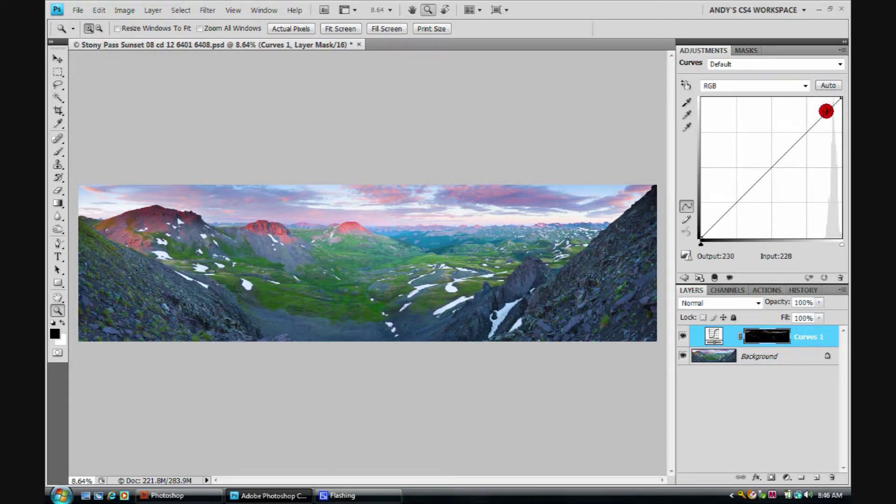
{"action": "left_click", "coordinate": [826, 111]}
{"action": "left_click_drag", "start_coordinate": [826, 111], "coordinate": [832, 118]}
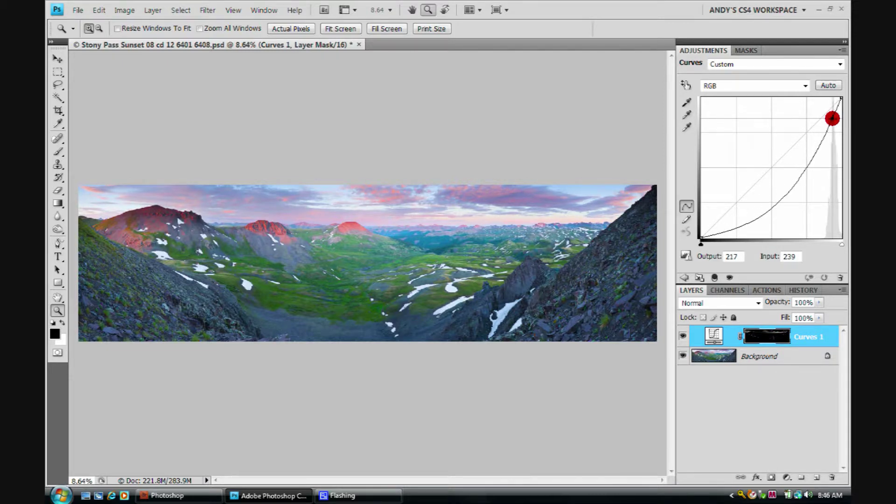
{"action": "left_click_drag", "start_coordinate": [832, 118], "coordinate": [834, 125]}
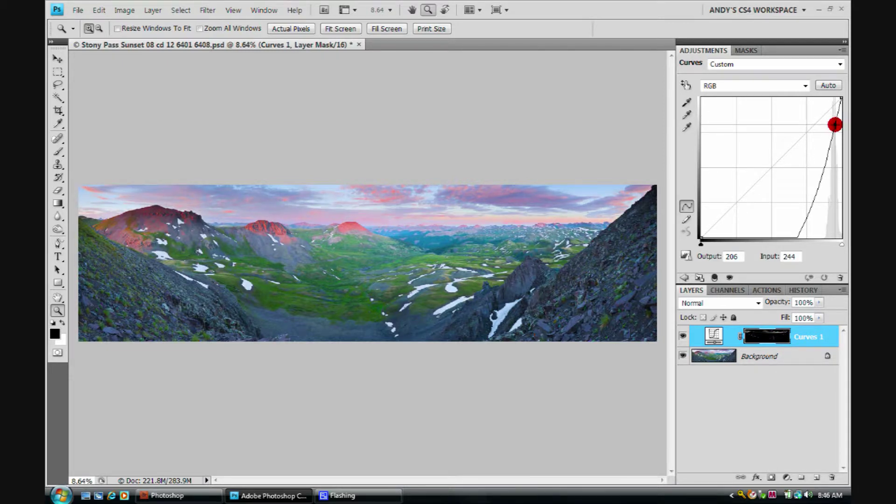
{"action": "left_click_drag", "start_coordinate": [835, 124], "coordinate": [831, 119]}
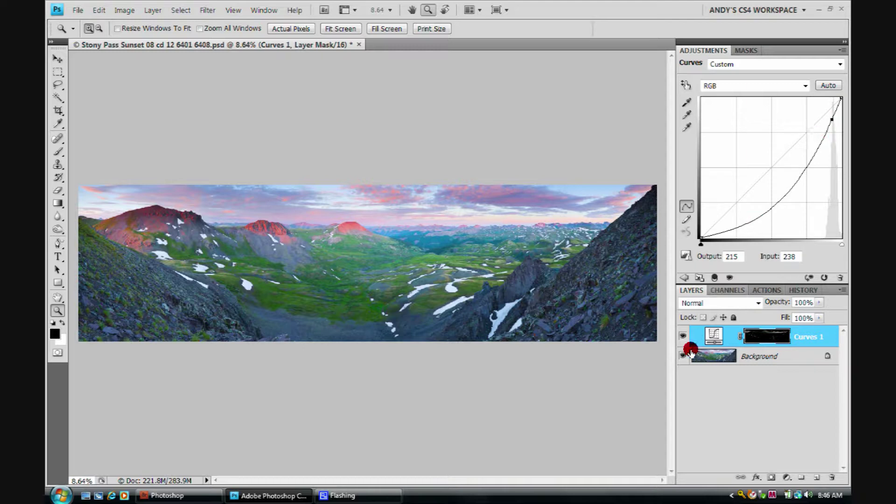
- Toggle the Curves 1 visibility repeatedly to compare the sky with and without it, leaving it on
{"action": "left_click", "coordinate": [681, 335]}
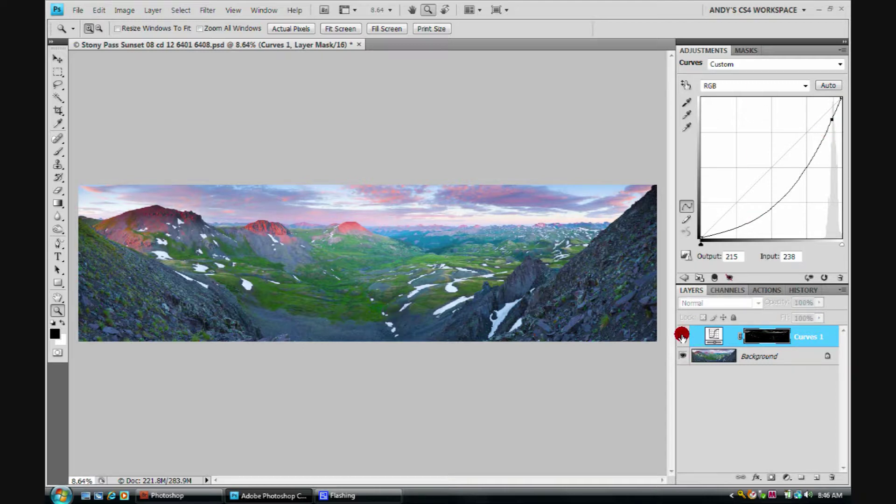
{"action": "left_click", "coordinate": [681, 336]}
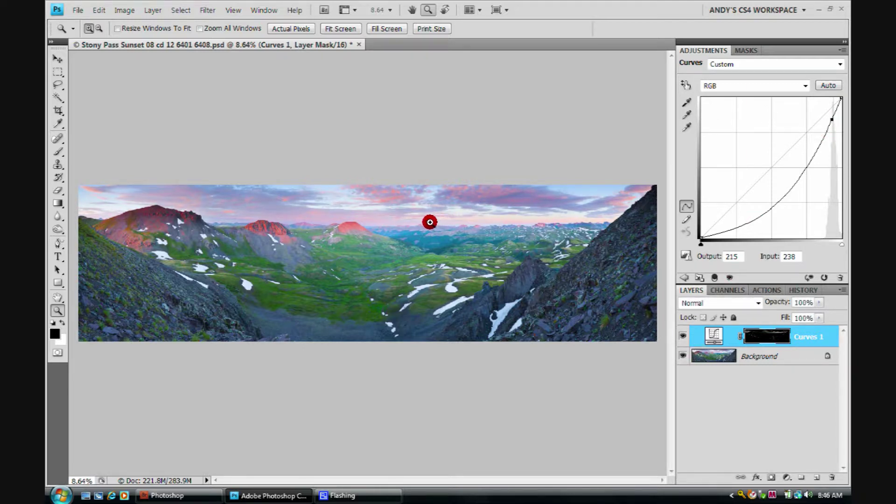
{"action": "left_click", "coordinate": [681, 336]}
{"action": "left_click", "coordinate": [681, 336]}
{"action": "left_click", "coordinate": [682, 335]}
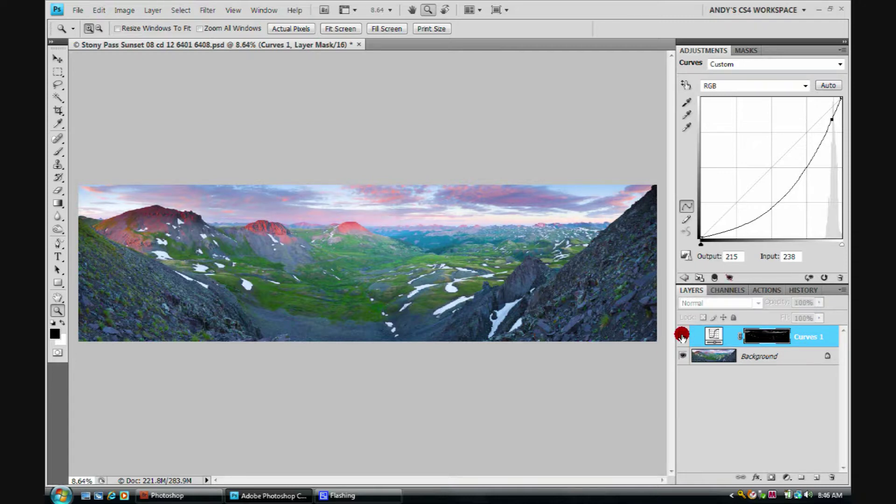
{"action": "left_click", "coordinate": [682, 336]}
{"action": "left_click", "coordinate": [680, 336]}
{"action": "left_click", "coordinate": [681, 334]}
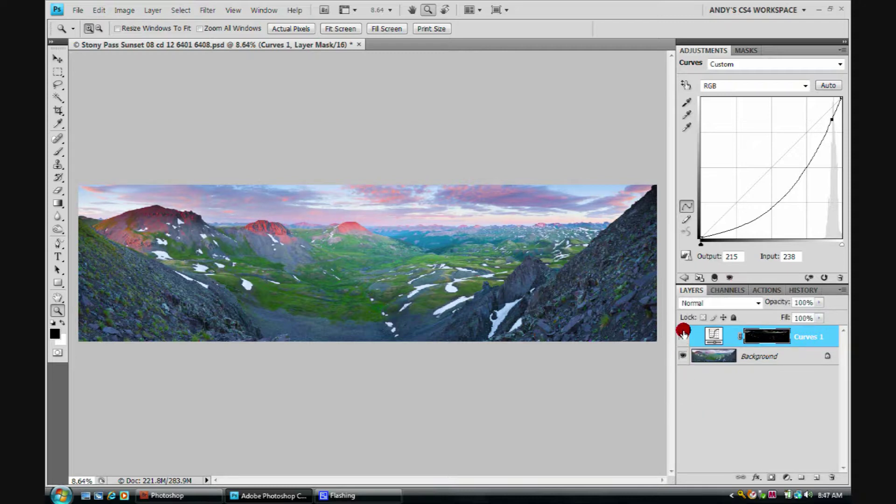
{"action": "left_click", "coordinate": [683, 333]}
{"action": "left_click", "coordinate": [682, 333]}
{"action": "left_click", "coordinate": [682, 334]}
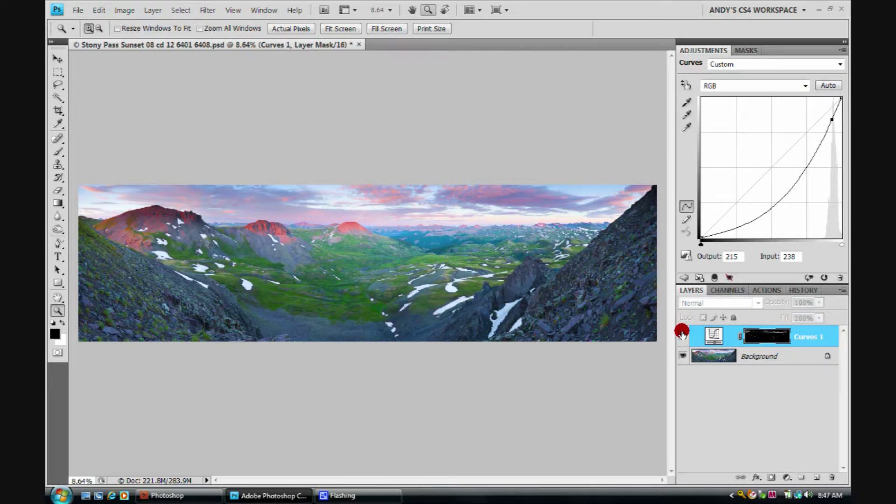
{"action": "left_click", "coordinate": [682, 333]}
{"action": "left_click", "coordinate": [681, 333]}
{"action": "left_click", "coordinate": [681, 333]}
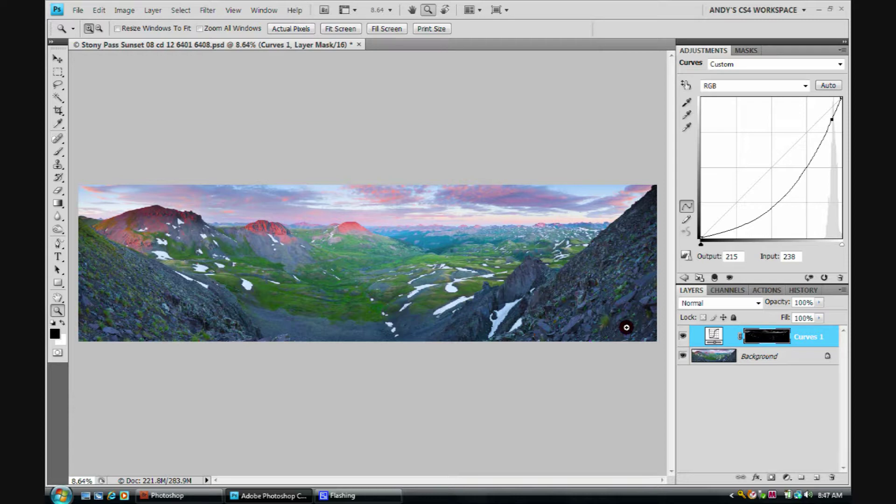
- Set up the Brush at 100% opacity, 250 px, 77% hardness, targeting the Curves 1 mask
{"action": "key", "text": "b"}
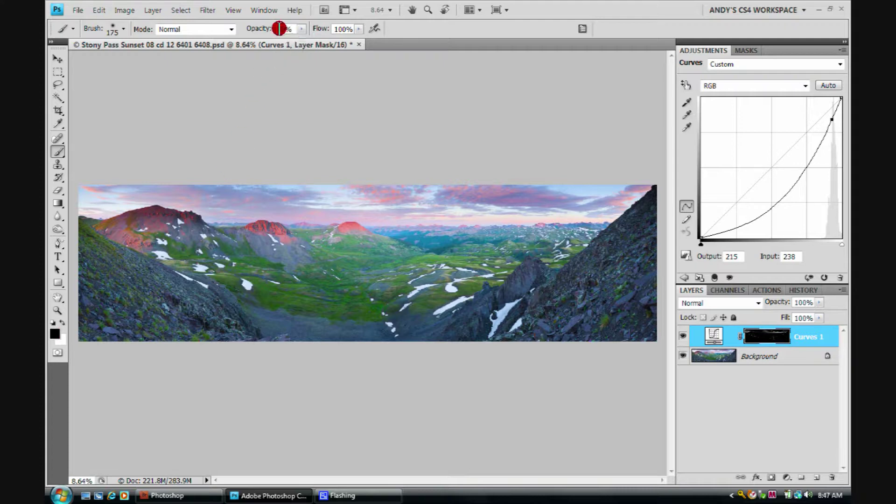
{"action": "left_click_drag", "start_coordinate": [252, 28], "coordinate": [369, 29]}
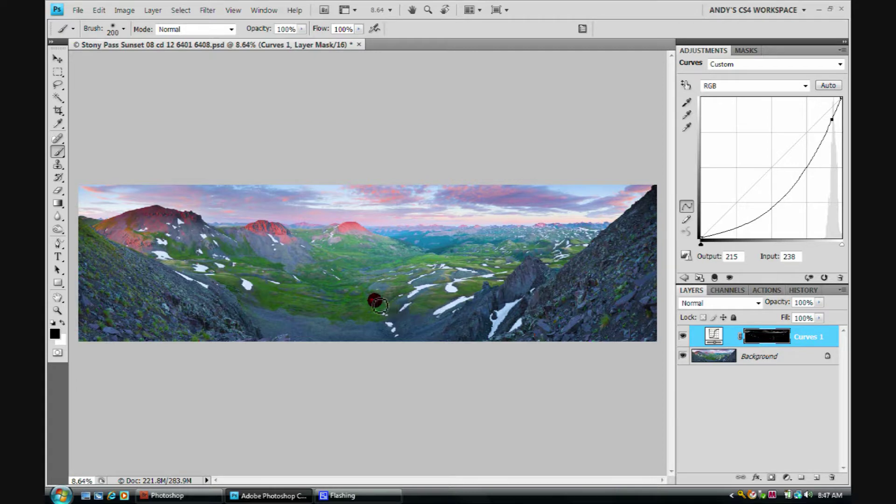
{"action": "key", "text": "bracketright"}
{"action": "left_click", "coordinate": [124, 29]}
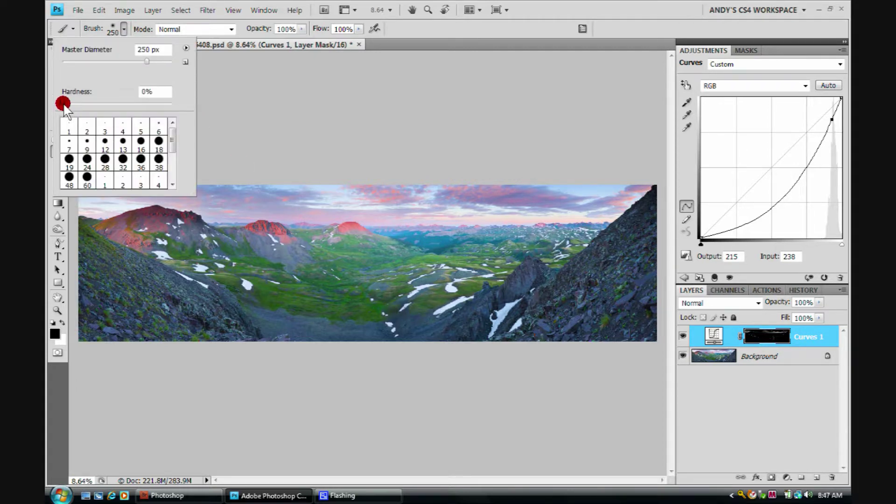
{"action": "left_click_drag", "start_coordinate": [63, 103], "coordinate": [146, 103]}
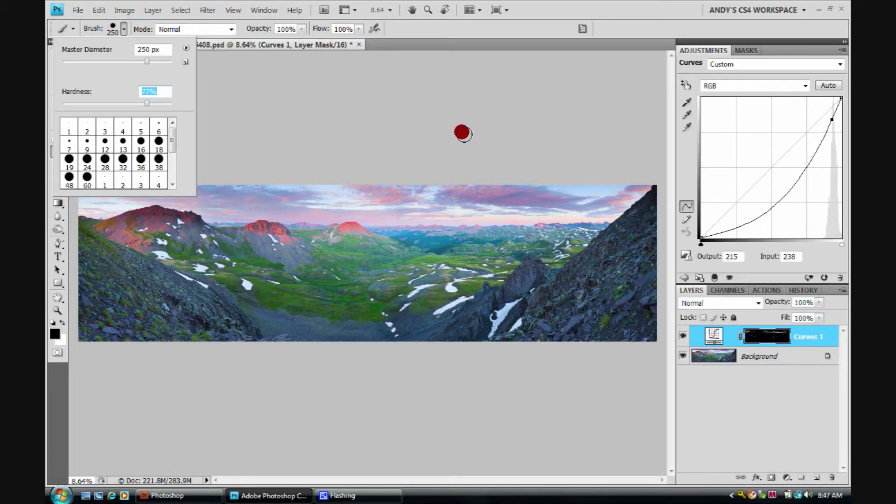
{"action": "key", "text": "Return"}
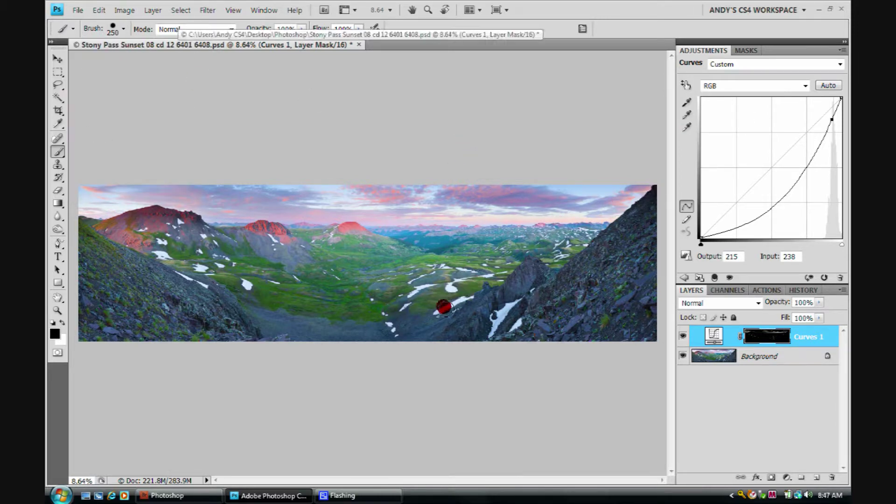
{"action": "scroll", "coordinate": [444, 306], "scroll_direction": "up", "scroll_amount": 5}
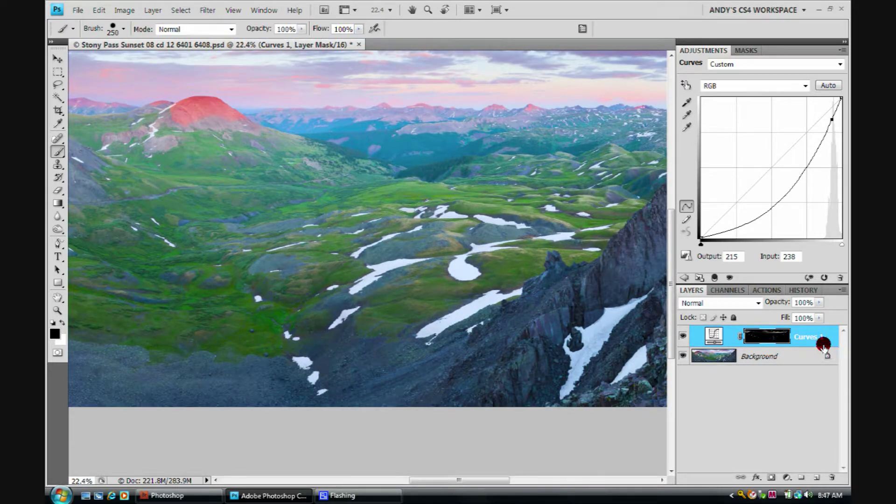
{"action": "left_click", "coordinate": [763, 334]}
- Show the Curves 1 mask in greyscale and enlarge the brush
{"action": "left_click", "coordinate": [763, 337], "text": "alt"}
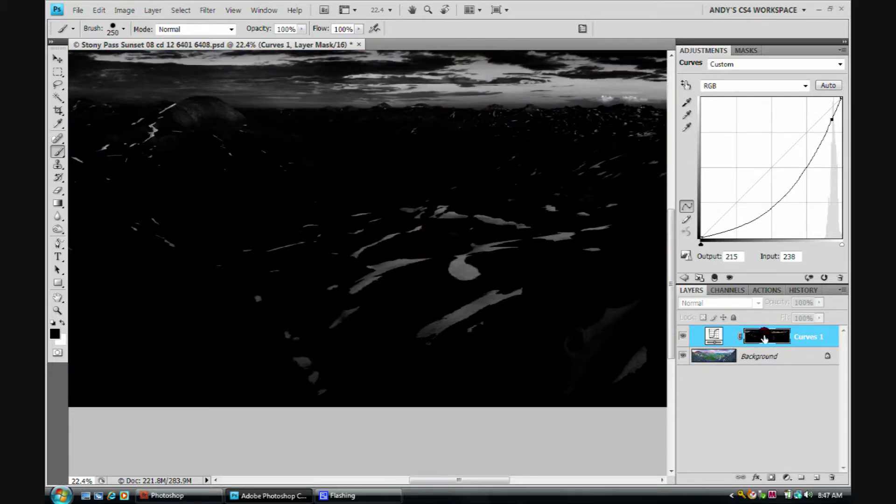
{"action": "left_click", "coordinate": [463, 258]}
{"action": "key", "text": "]"}
{"action": "left_click", "coordinate": [458, 260]}
- Paint black over the white snow patches across the valley on the mask
{"action": "left_click_drag", "start_coordinate": [484, 260], "coordinate": [570, 240]}
{"action": "left_click_drag", "start_coordinate": [451, 212], "coordinate": [385, 263]}
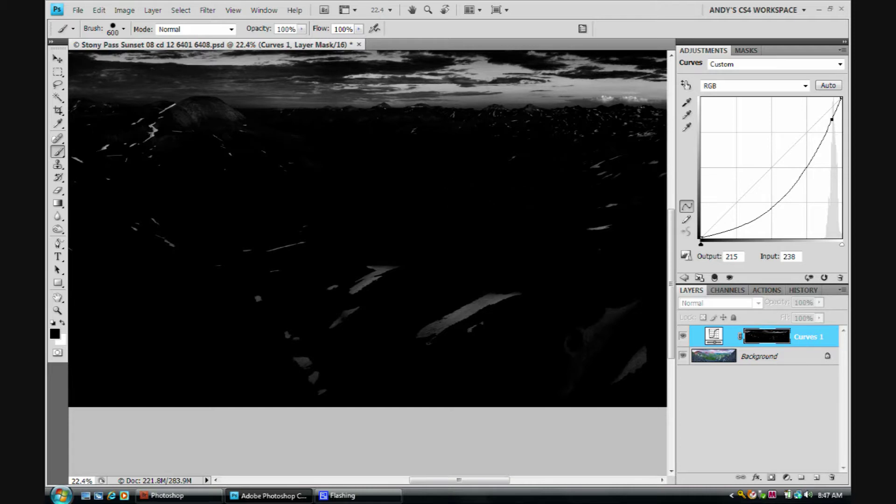
{"action": "mouse_move", "coordinate": [599, 164]}
{"action": "left_mouse_down"}
{"action": "mouse_move", "coordinate": [285, 247]}
{"action": "mouse_move", "coordinate": [345, 318]}
{"action": "mouse_move", "coordinate": [306, 371]}
{"action": "left_mouse_up"}
{"action": "left_click_drag", "start_coordinate": [416, 273], "coordinate": [71, 339]}
{"action": "left_click_drag", "start_coordinate": [397, 252], "coordinate": [471, 223]}
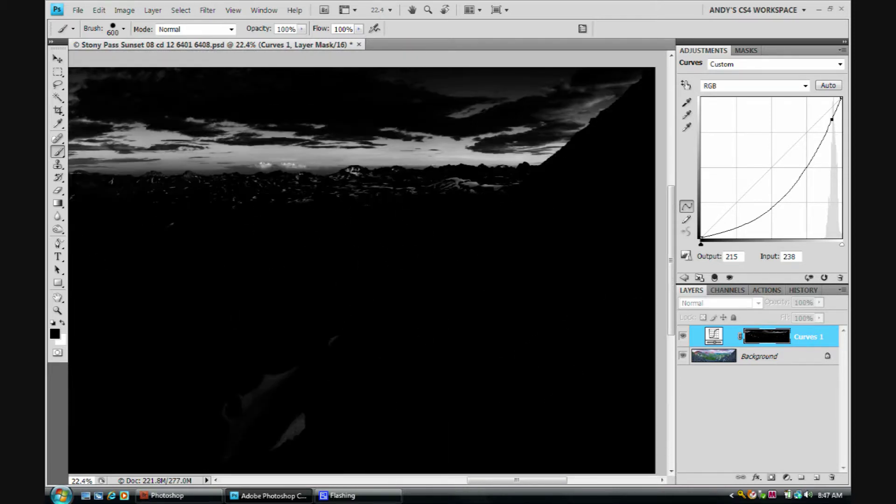
{"action": "left_click_drag", "start_coordinate": [275, 375], "coordinate": [287, 431]}
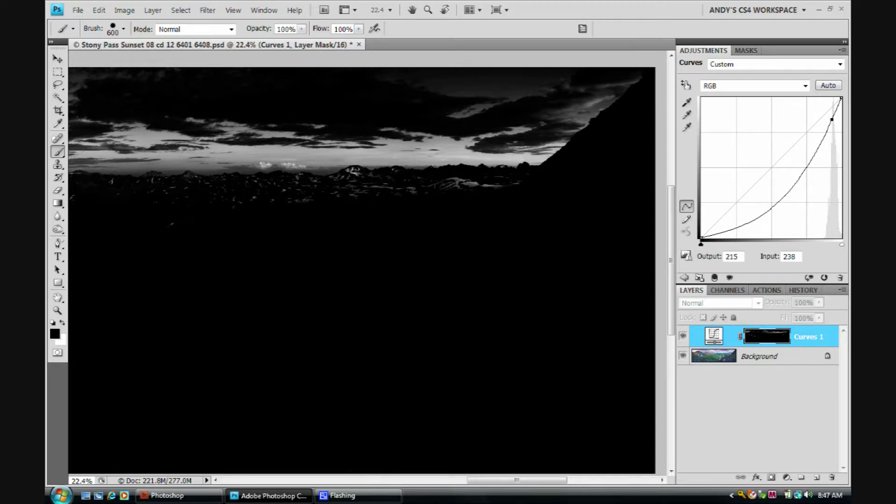
{"action": "mouse_move", "coordinate": [84, 360]}
{"action": "left_mouse_down"}
{"action": "mouse_move", "coordinate": [499, 359]}
{"action": "mouse_move", "coordinate": [511, 349]}
{"action": "left_mouse_up"}
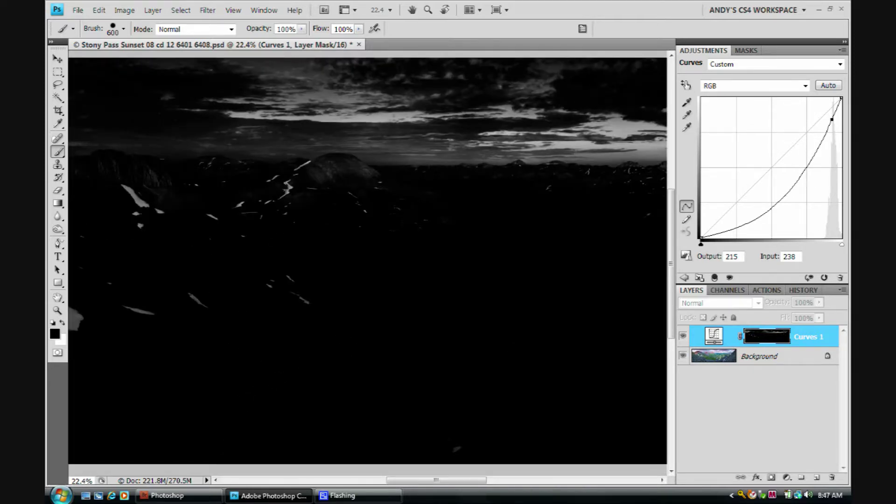
{"action": "mouse_move", "coordinate": [238, 206]}
{"action": "left_mouse_down"}
{"action": "mouse_move", "coordinate": [140, 196]}
{"action": "mouse_move", "coordinate": [299, 294]}
{"action": "mouse_move", "coordinate": [70, 303]}
{"action": "mouse_move", "coordinate": [75, 322]}
{"action": "left_mouse_up"}
{"action": "left_click_drag", "start_coordinate": [246, 328], "coordinate": [476, 414]}
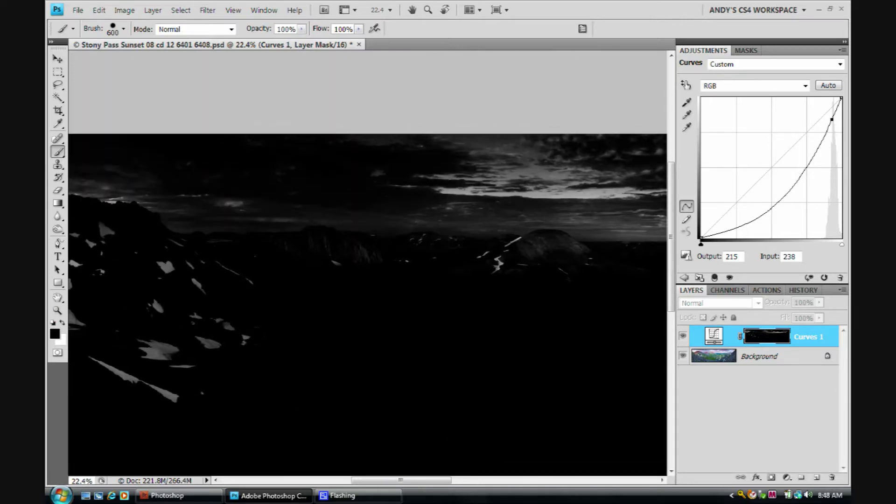
{"action": "left_click_drag", "start_coordinate": [268, 355], "coordinate": [474, 395]}
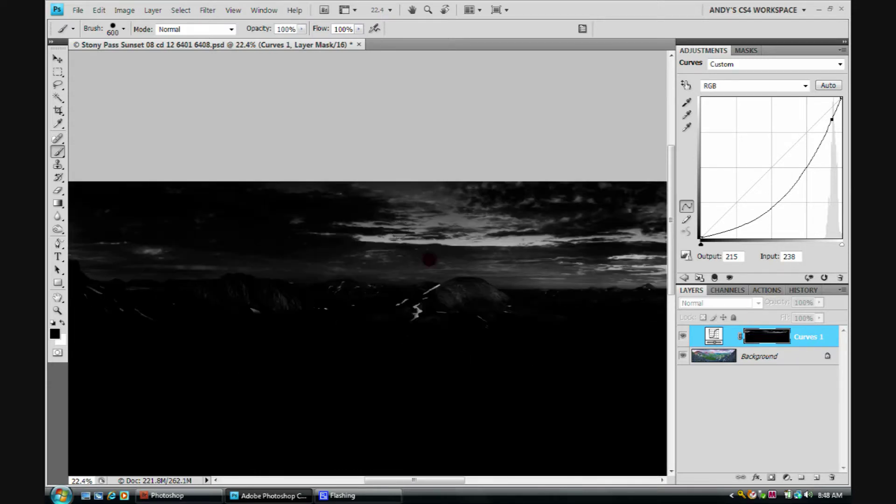
{"action": "scroll", "coordinate": [354, 366], "scroll_direction": "up", "scroll_amount": 3}
- Zoom in and paint black over the peaks' snow streaks and bright slopes, then zoom out
{"action": "scroll", "coordinate": [406, 313], "scroll_direction": "up", "scroll_amount": 4}
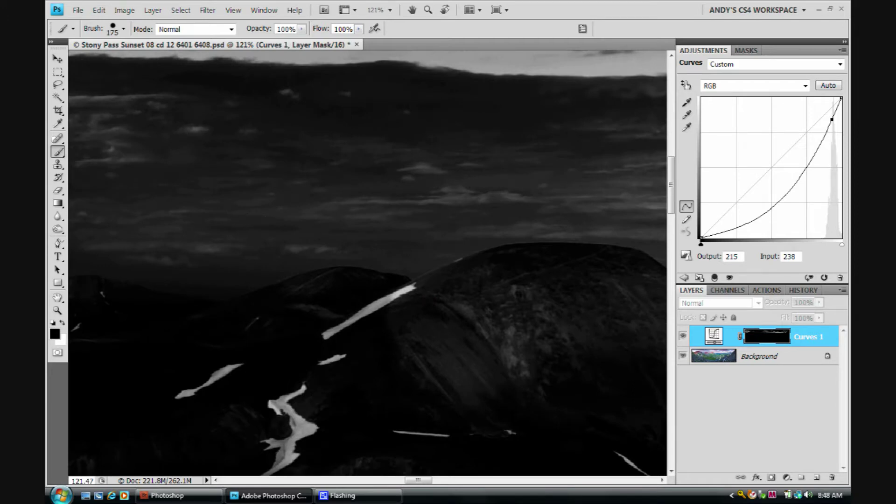
{"action": "mouse_move", "coordinate": [293, 294]}
{"action": "left_mouse_down"}
{"action": "mouse_move", "coordinate": [341, 322]}
{"action": "mouse_move", "coordinate": [392, 322]}
{"action": "mouse_move", "coordinate": [443, 345]}
{"action": "mouse_move", "coordinate": [365, 291]}
{"action": "mouse_move", "coordinate": [508, 336]}
{"action": "mouse_move", "coordinate": [487, 267]}
{"action": "left_mouse_up"}
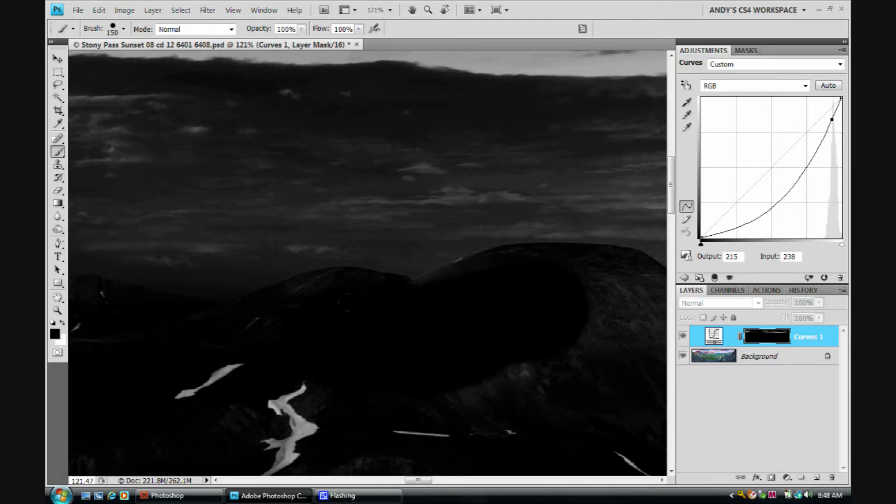
{"action": "mouse_move", "coordinate": [346, 302]}
{"action": "left_mouse_down"}
{"action": "mouse_move", "coordinate": [280, 412]}
{"action": "mouse_move", "coordinate": [437, 365]}
{"action": "left_mouse_up"}
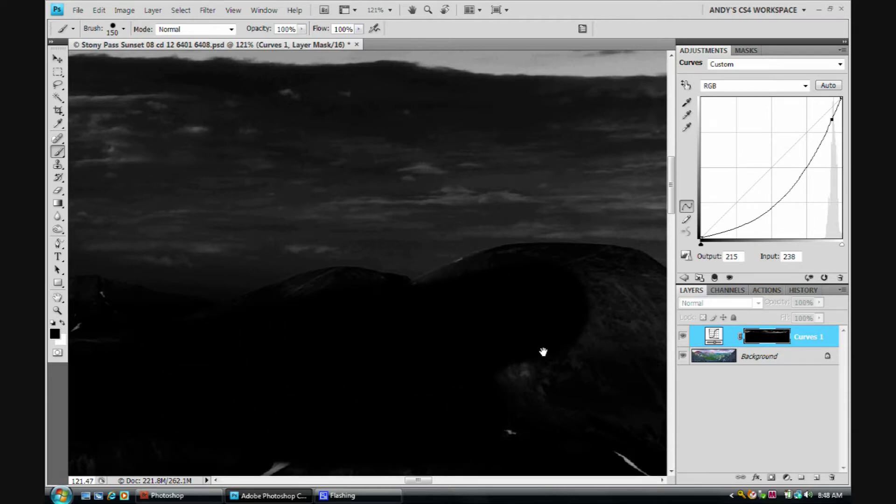
{"action": "left_click_drag", "start_coordinate": [543, 352], "coordinate": [319, 340]}
{"action": "mouse_move", "coordinate": [355, 290]}
{"action": "left_mouse_down"}
{"action": "mouse_move", "coordinate": [383, 308]}
{"action": "mouse_move", "coordinate": [525, 350]}
{"action": "mouse_move", "coordinate": [424, 263]}
{"action": "mouse_move", "coordinate": [490, 313]}
{"action": "mouse_move", "coordinate": [607, 426]}
{"action": "mouse_move", "coordinate": [225, 321]}
{"action": "left_mouse_up"}
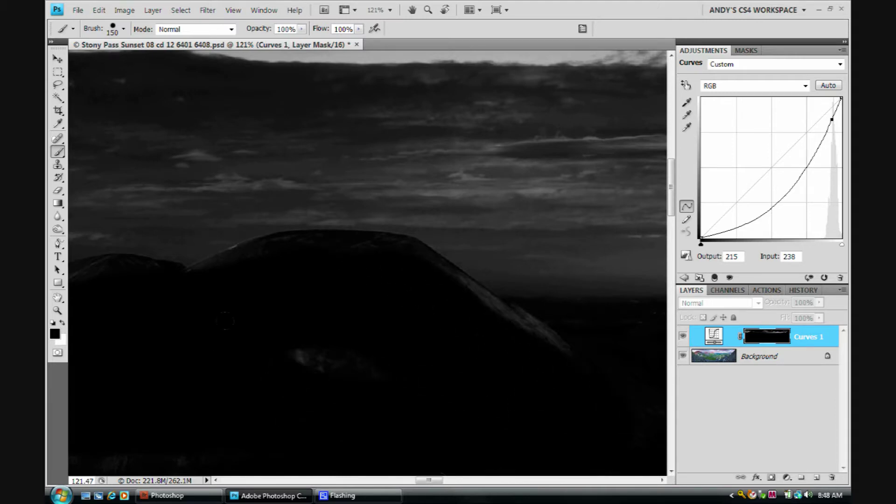
{"action": "left_click_drag", "start_coordinate": [373, 322], "coordinate": [400, 280]}
{"action": "left_click_drag", "start_coordinate": [438, 320], "coordinate": [441, 290]}
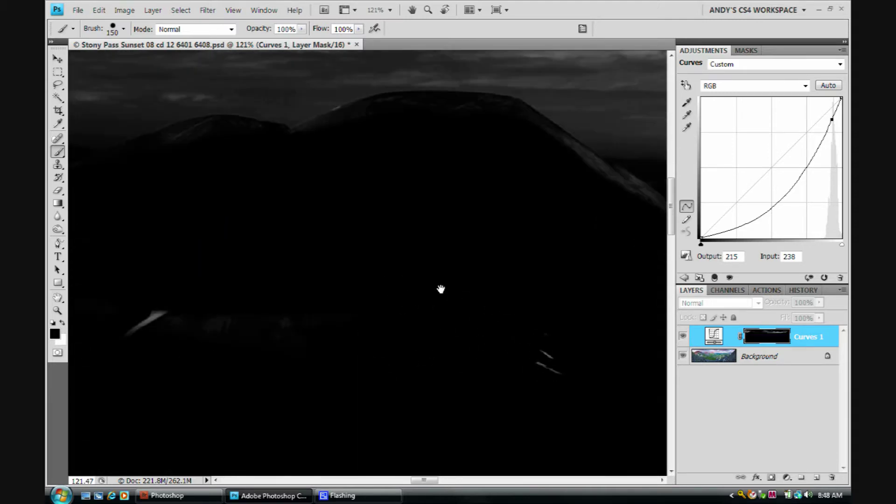
{"action": "left_click_drag", "start_coordinate": [84, 278], "coordinate": [566, 325]}
{"action": "left_click_drag", "start_coordinate": [408, 290], "coordinate": [100, 344]}
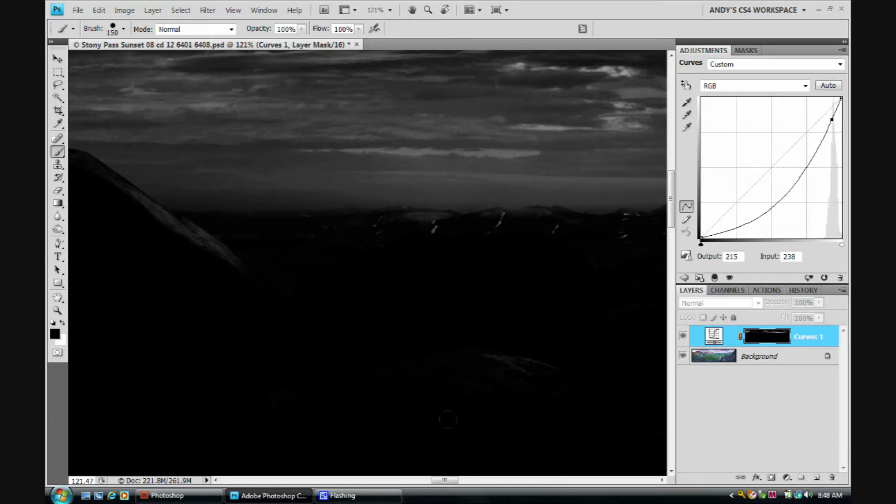
{"action": "scroll", "coordinate": [420, 366], "scroll_direction": "down", "scroll_amount": 2}
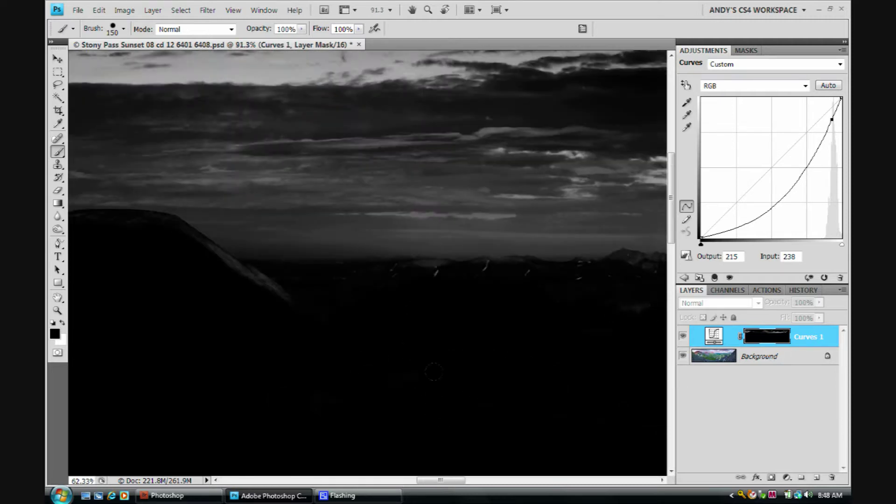
{"action": "scroll", "coordinate": [472, 378], "scroll_direction": "down", "scroll_amount": 4}
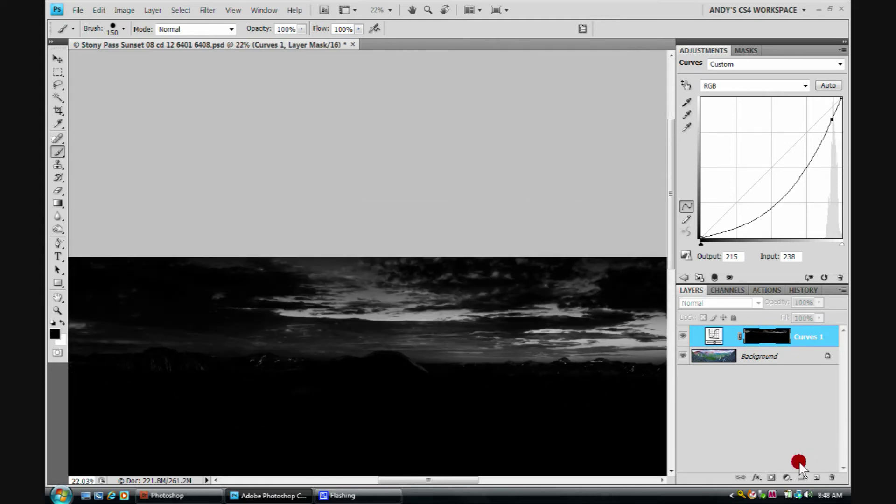
- Leave mask view and fit the whole colour panorama on screen
{"action": "left_click", "coordinate": [763, 340], "text": "alt"}
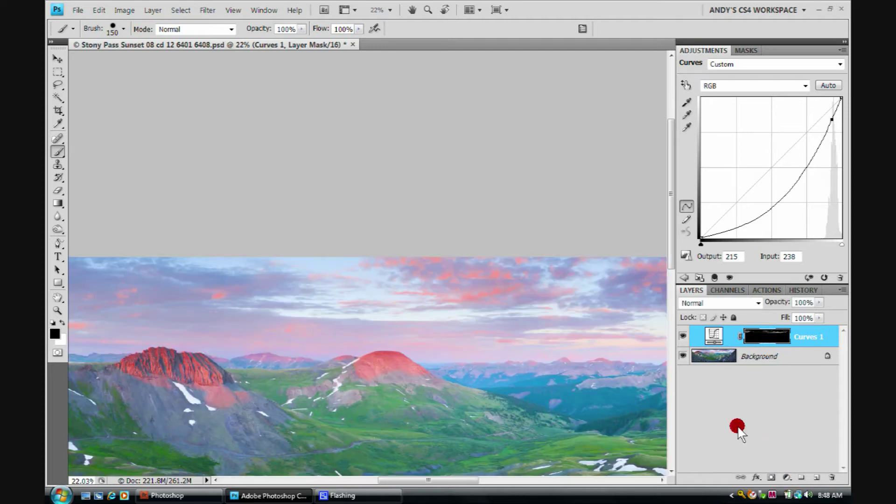
{"action": "key", "text": "z"}
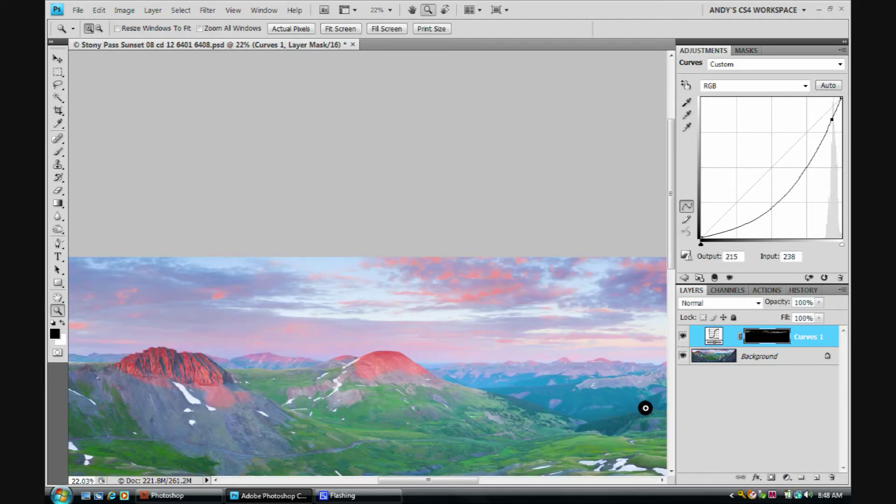
{"action": "left_click", "coordinate": [339, 31]}
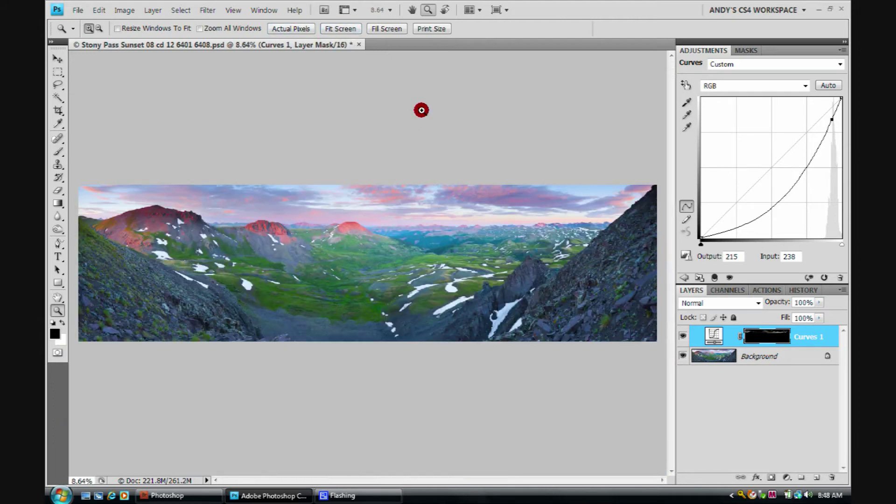
- Toggle Curves 1 on and off to compare the darkened sky, leaving it visible
{"action": "left_click", "coordinate": [683, 336]}
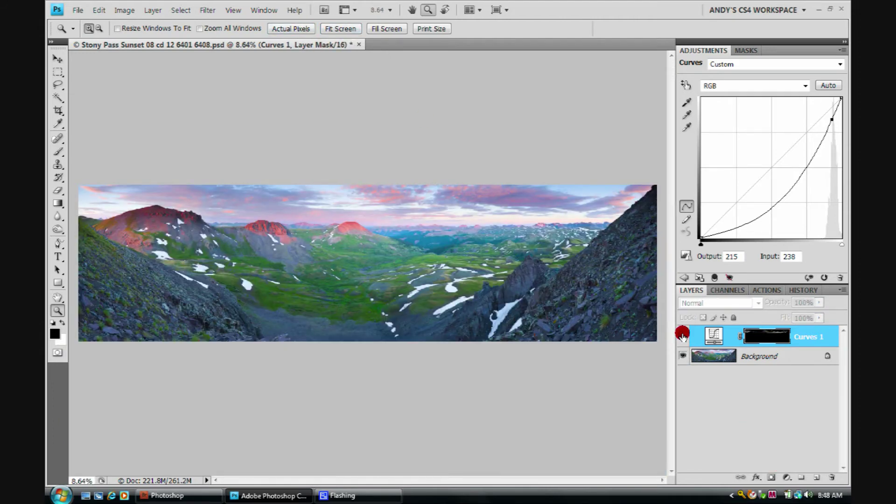
{"action": "left_click", "coordinate": [682, 335]}
{"action": "left_click", "coordinate": [683, 335]}
{"action": "left_click", "coordinate": [682, 336]}
{"action": "left_click", "coordinate": [683, 335]}
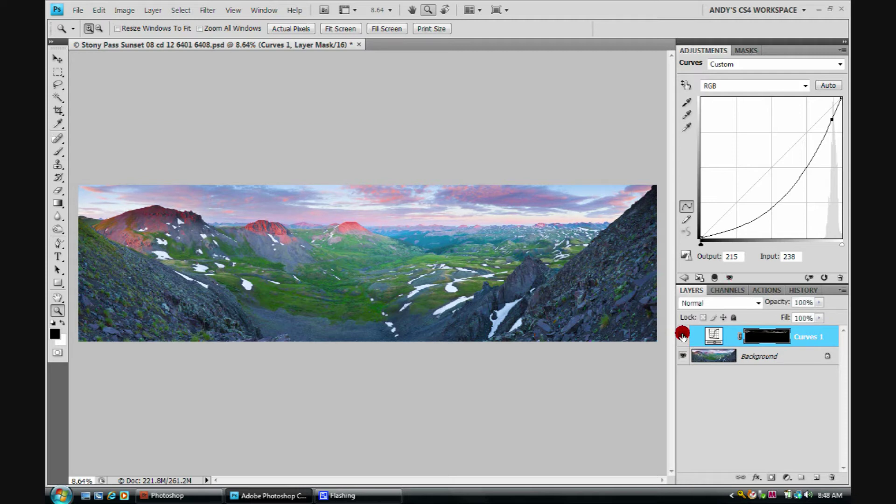
{"action": "left_click", "coordinate": [682, 335]}
{"action": "left_click", "coordinate": [683, 335]}
{"action": "left_click", "coordinate": [683, 335]}
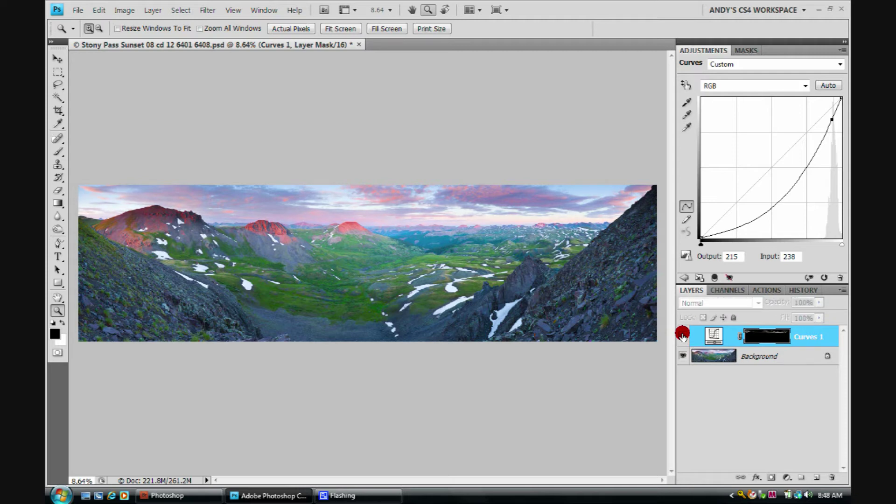
{"action": "left_click", "coordinate": [682, 335]}
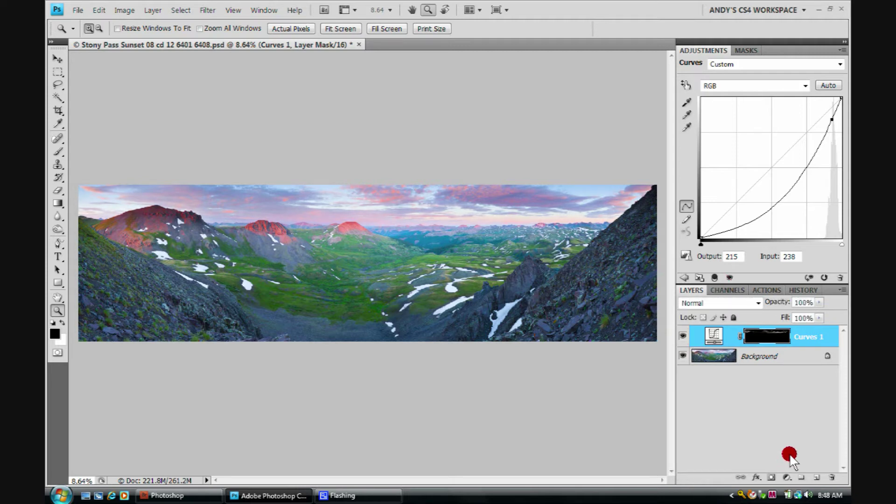